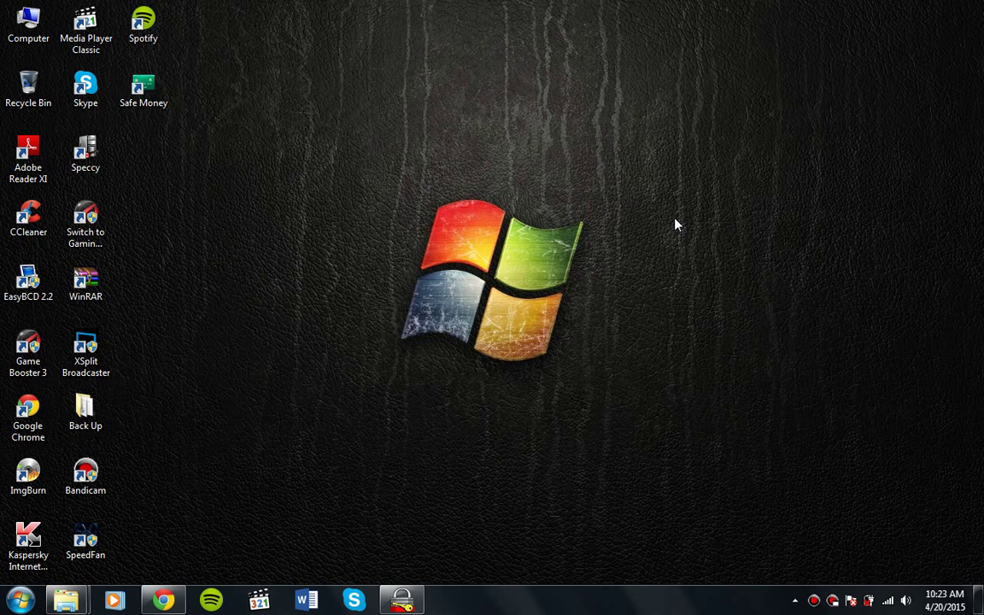
Bring SafeHouse Explorer back up and launch the Create New Volume wizard
click(408, 603)
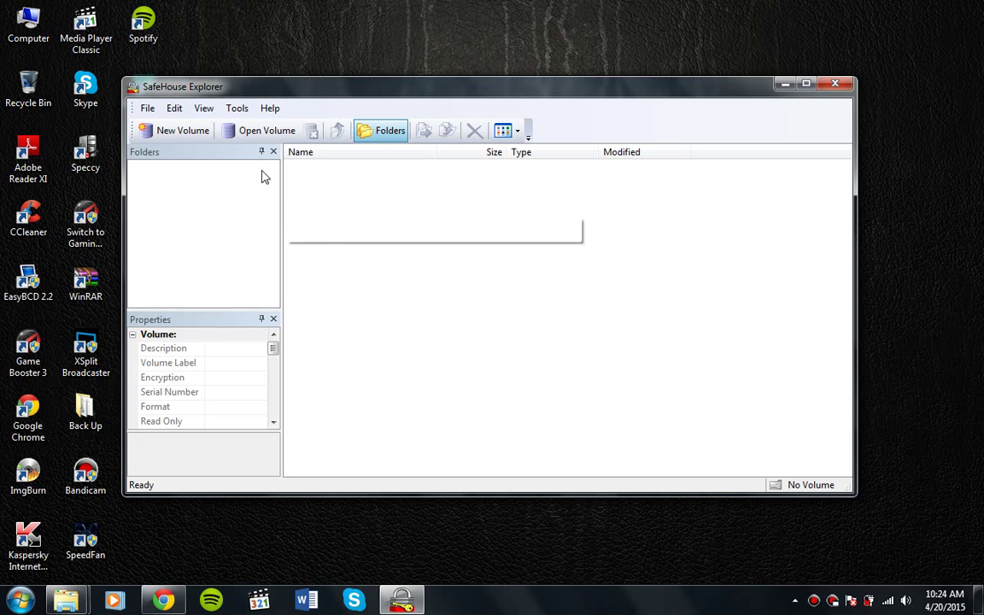
click(186, 135)
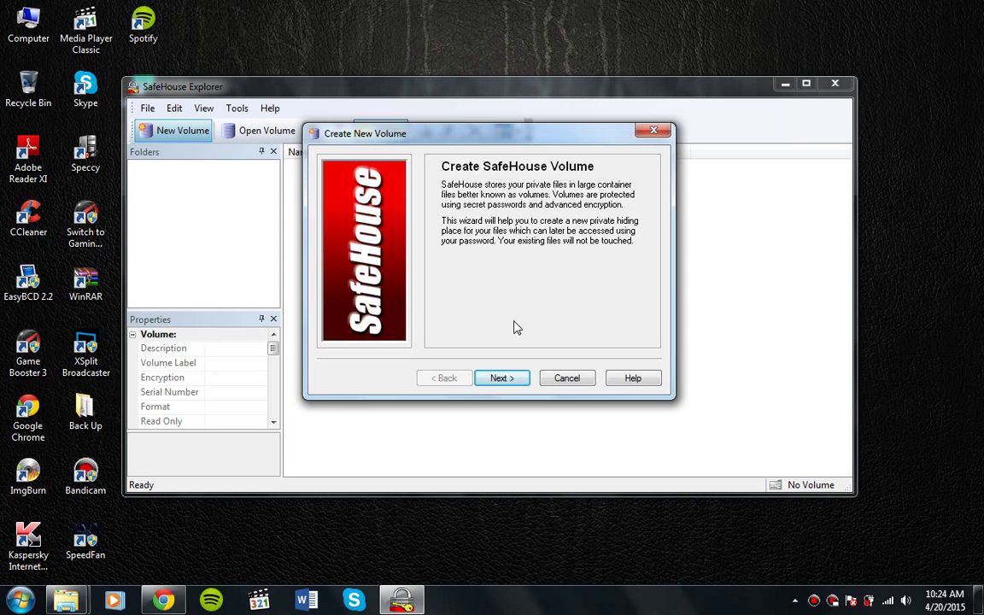
Advance to the naming page and browse folders, keeping E:\ as the volume's location
click(506, 379)
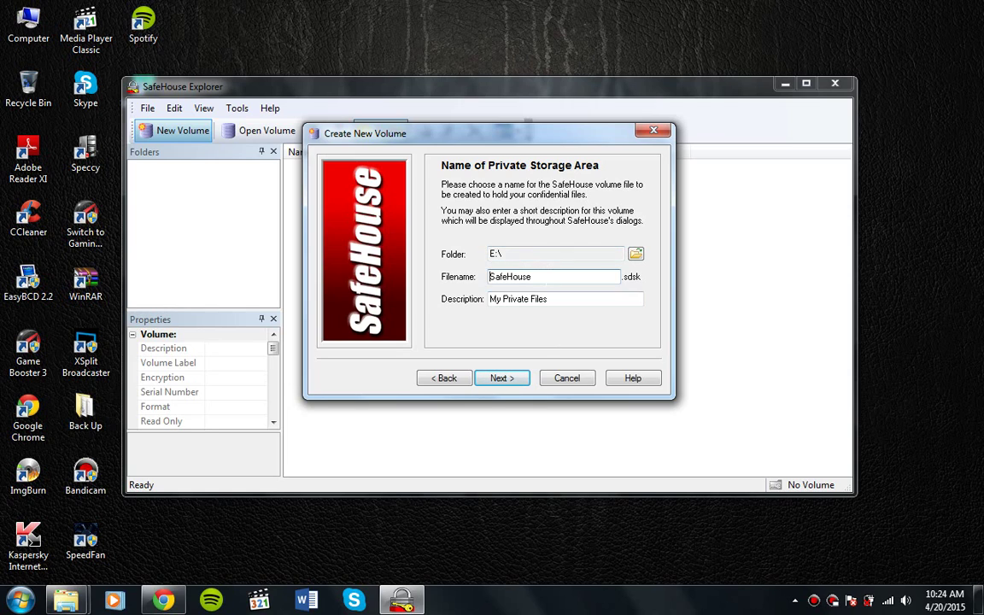
click(509, 277)
click(635, 255)
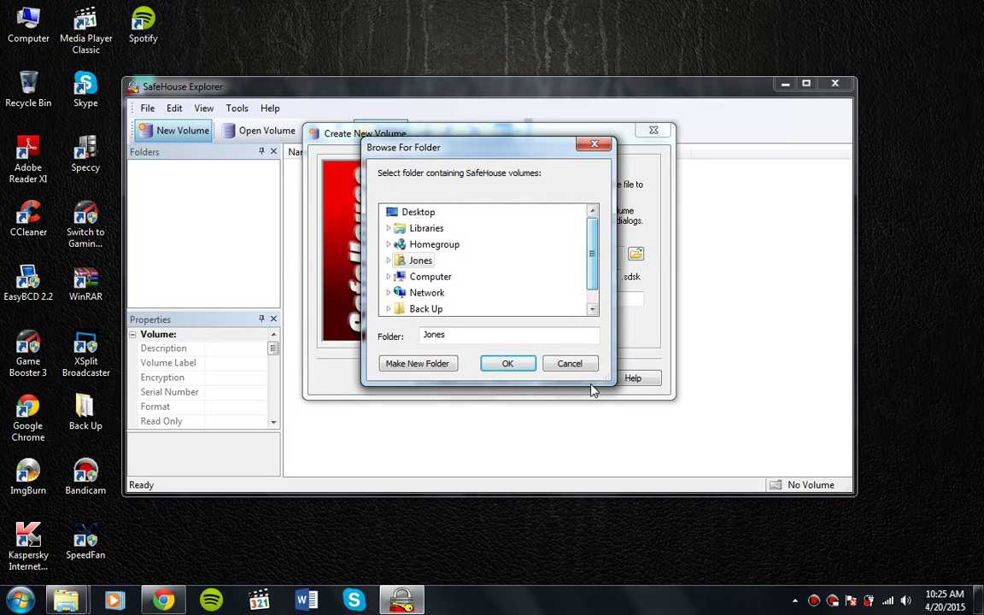
click(590, 293)
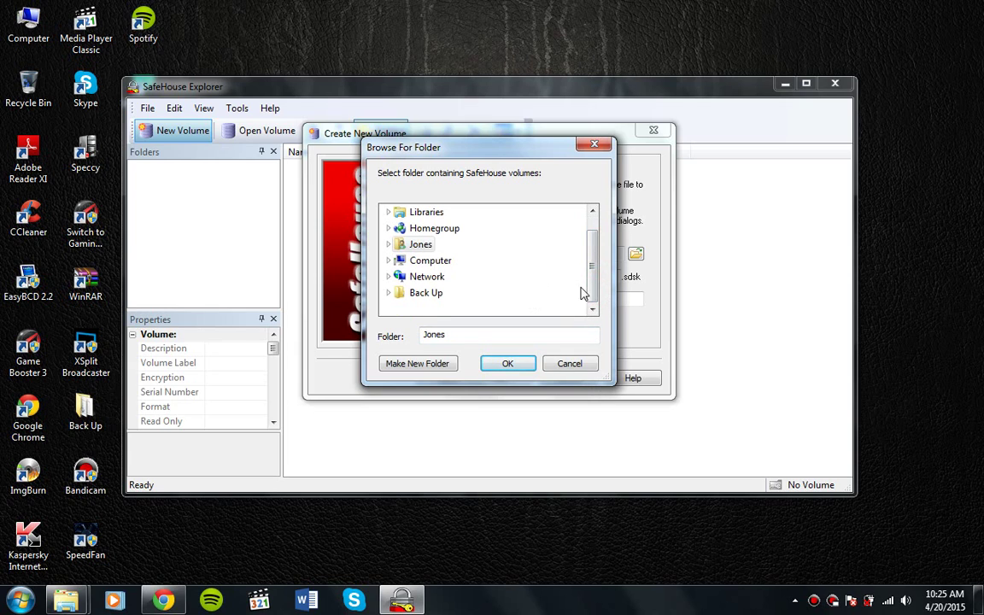
click(553, 367)
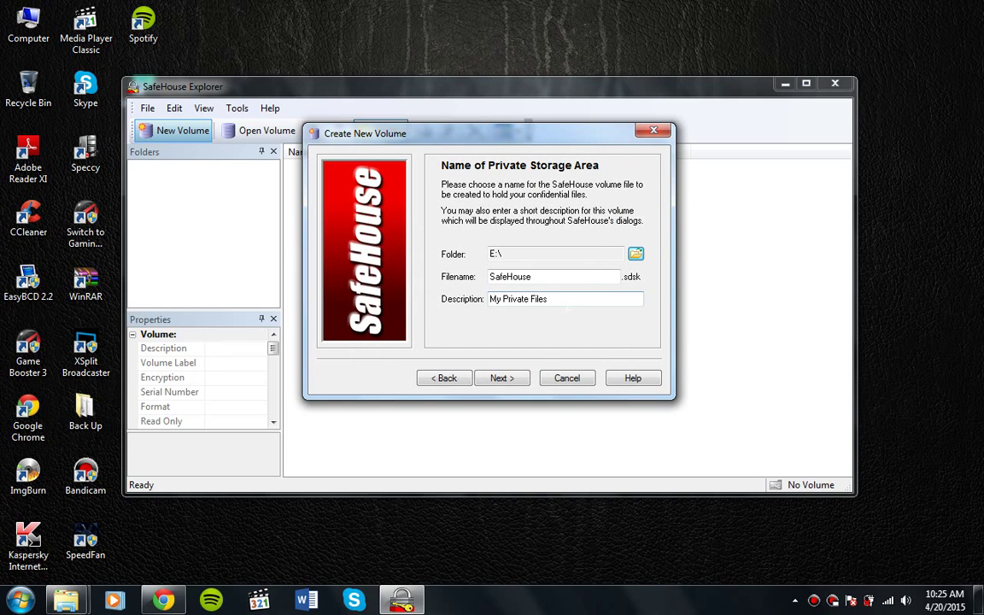
Keep the description 'My Private Files' and continue to the volume size page
click(566, 299)
drag(566, 299, 489, 299)
click(567, 299)
drag(567, 299, 488, 299)
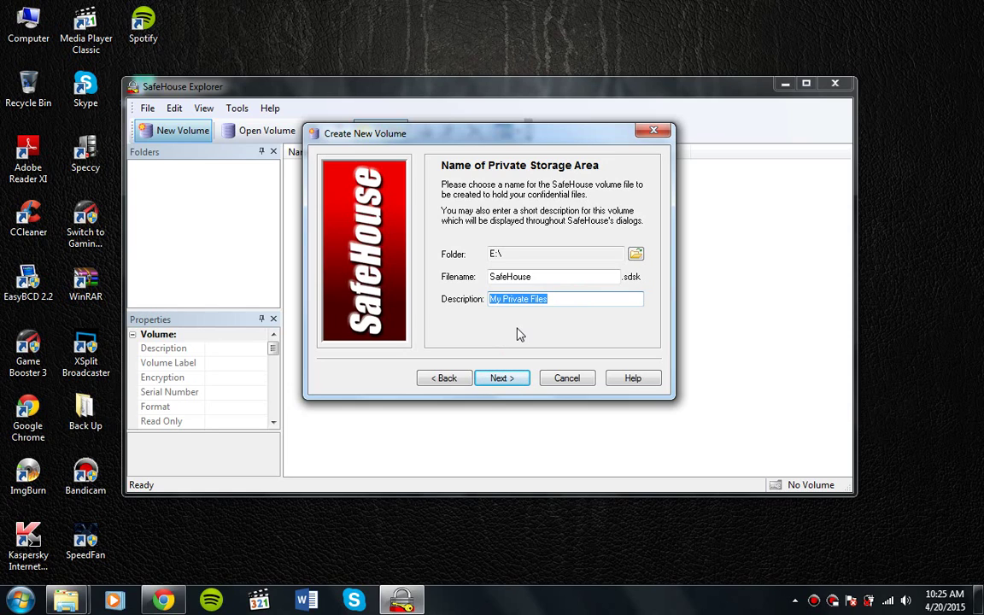
click(502, 378)
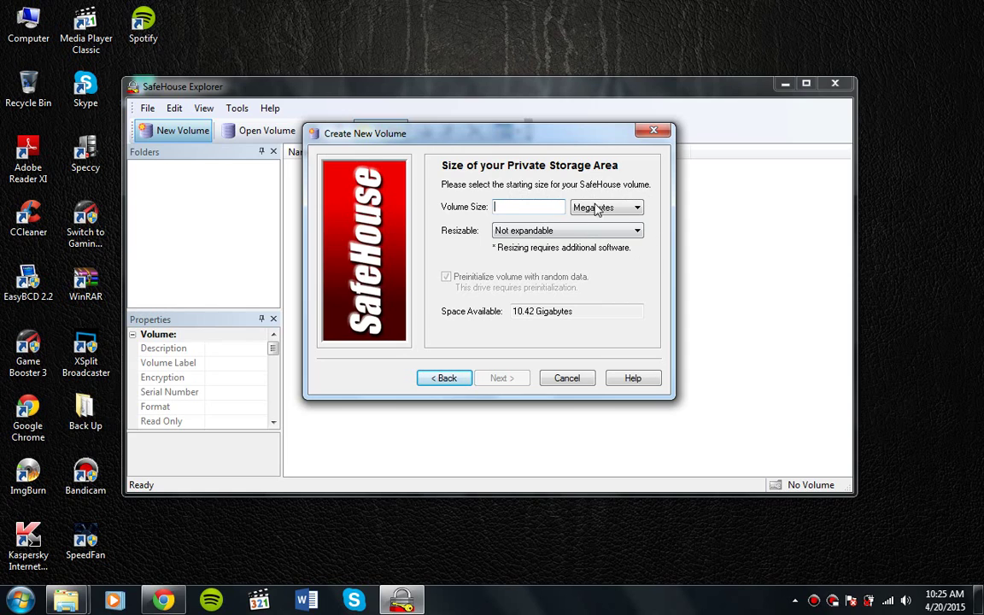
Set the volume size to 10 Megabytes, keeping resizing as Not expandable
click(601, 210)
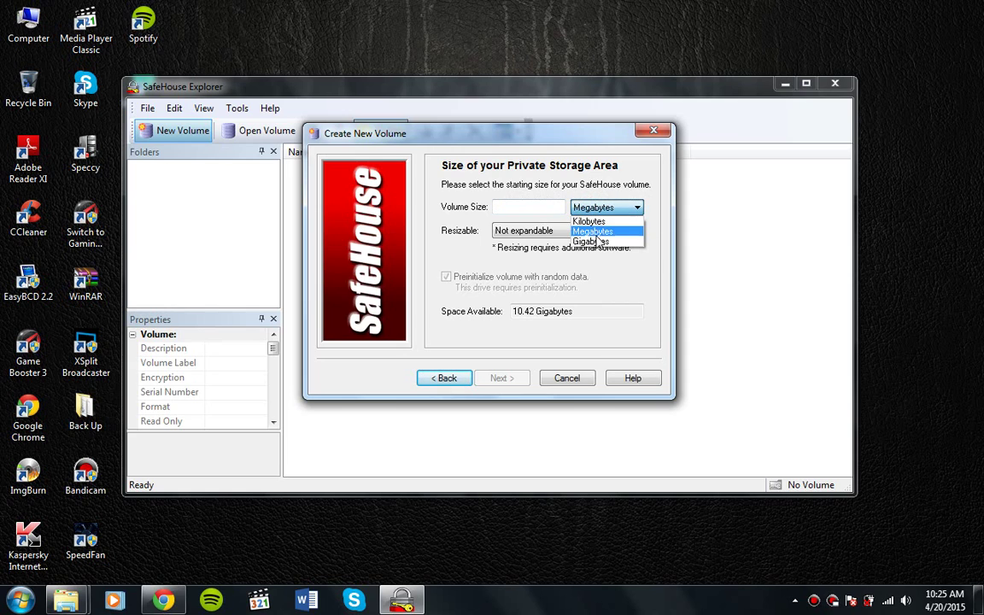
click(526, 209)
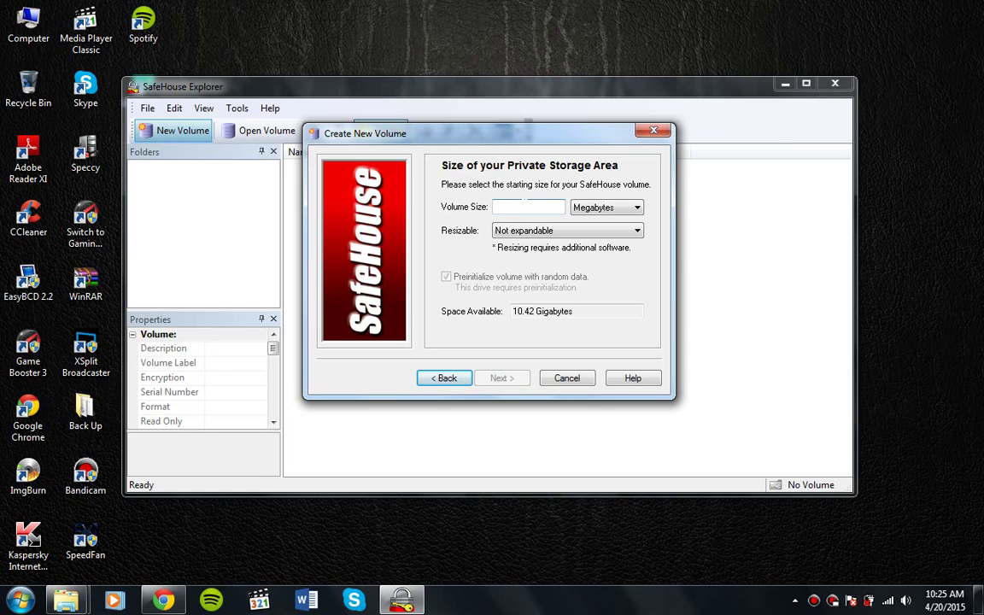
text(10)
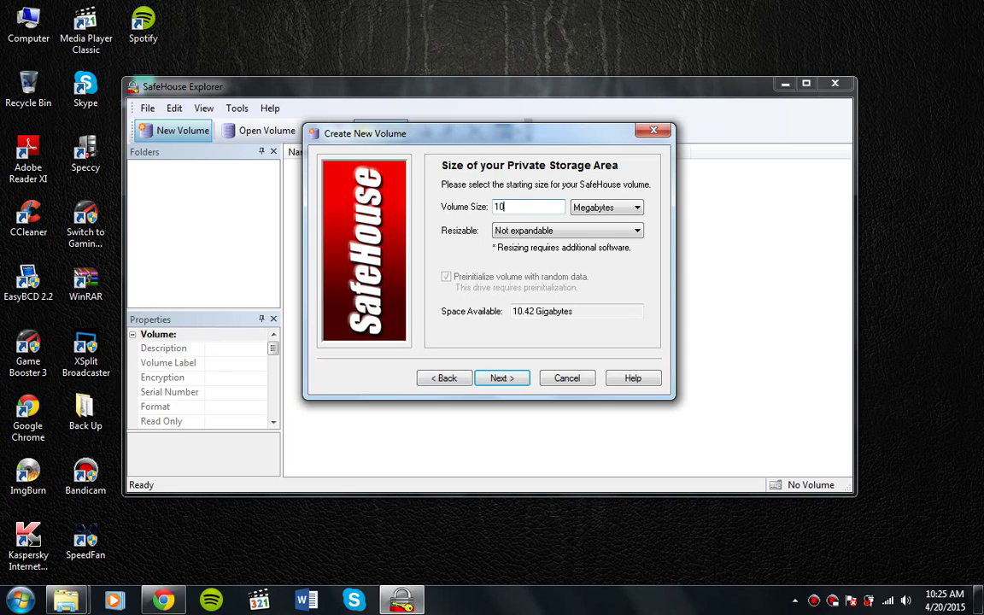
click(604, 234)
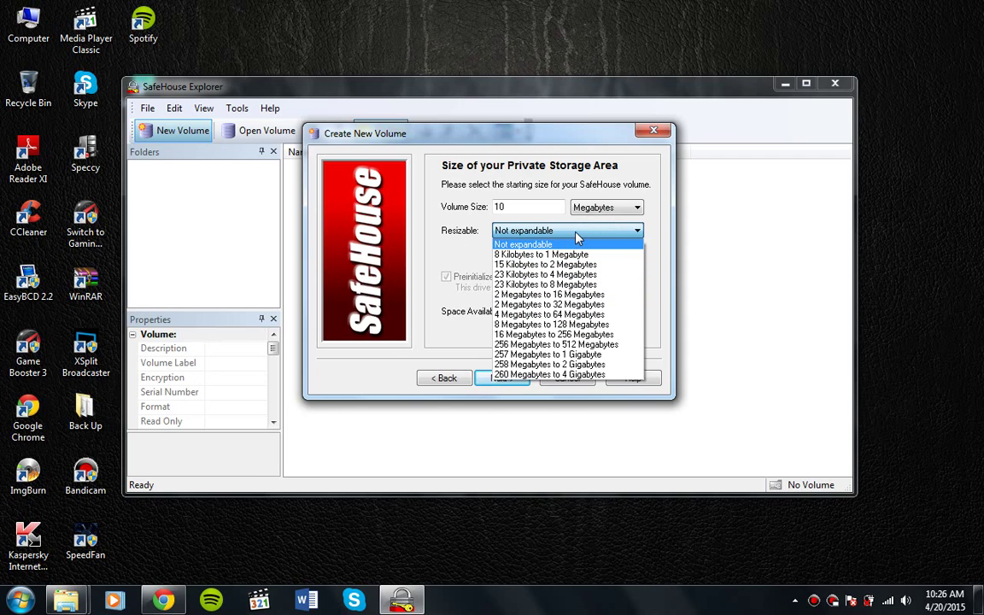
click(653, 232)
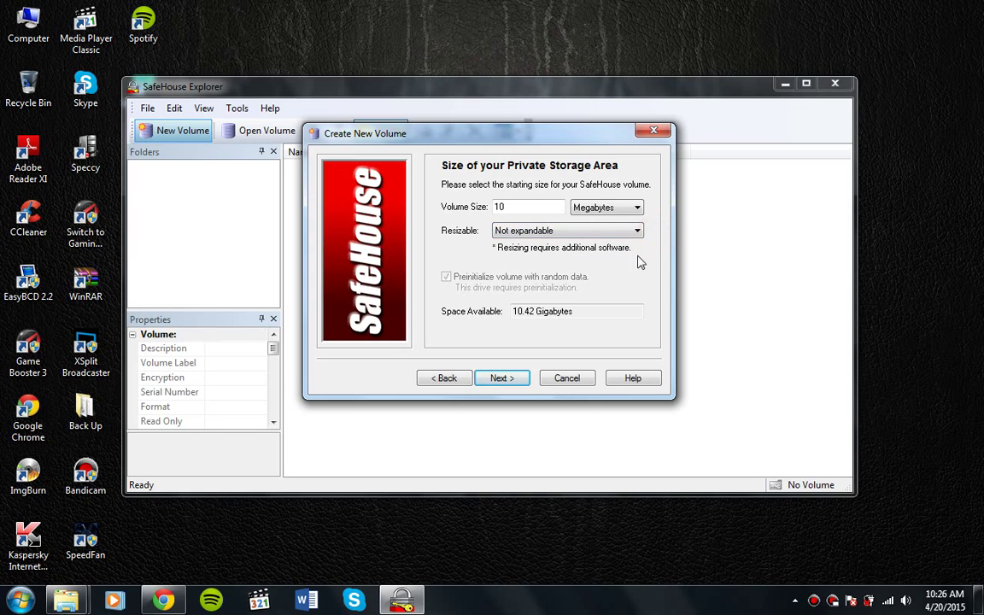
Advance to the Choose a Volume Password page
click(512, 381)
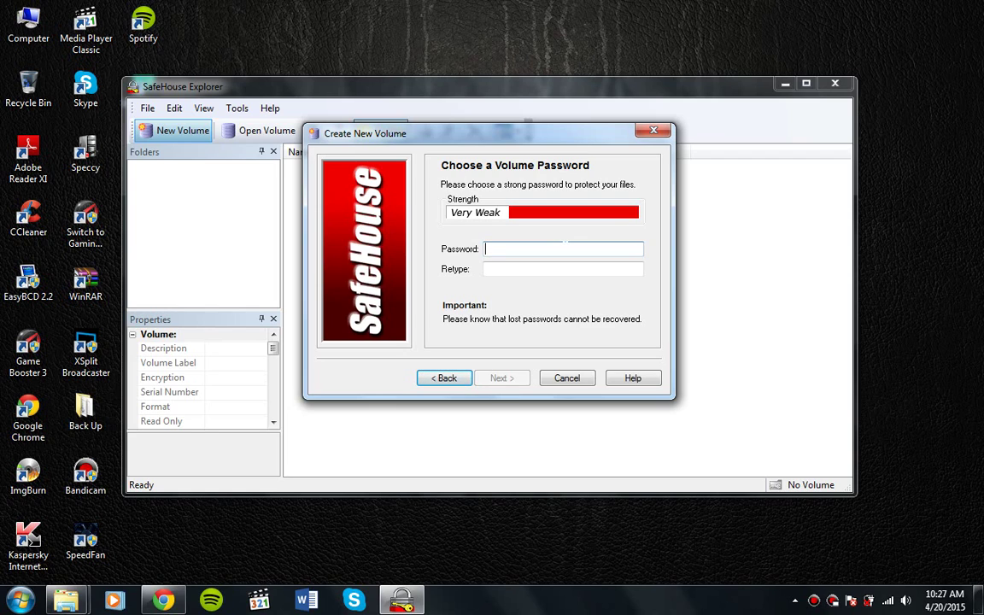
Enter and confirm the volume password, untick the desktop shortcut, and create the volume
text(••••)
key(Tab)
text(••••)
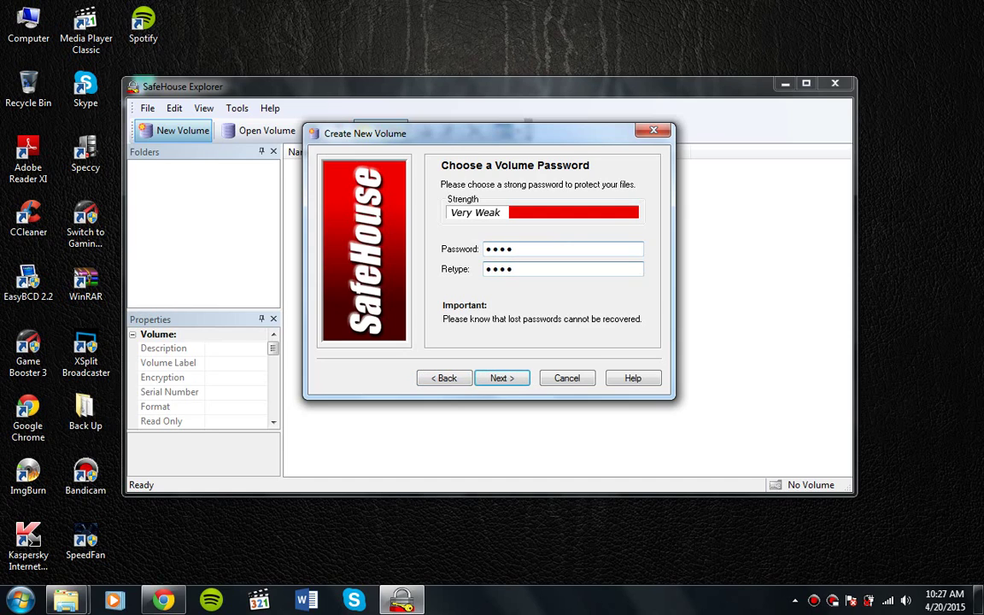
click(509, 378)
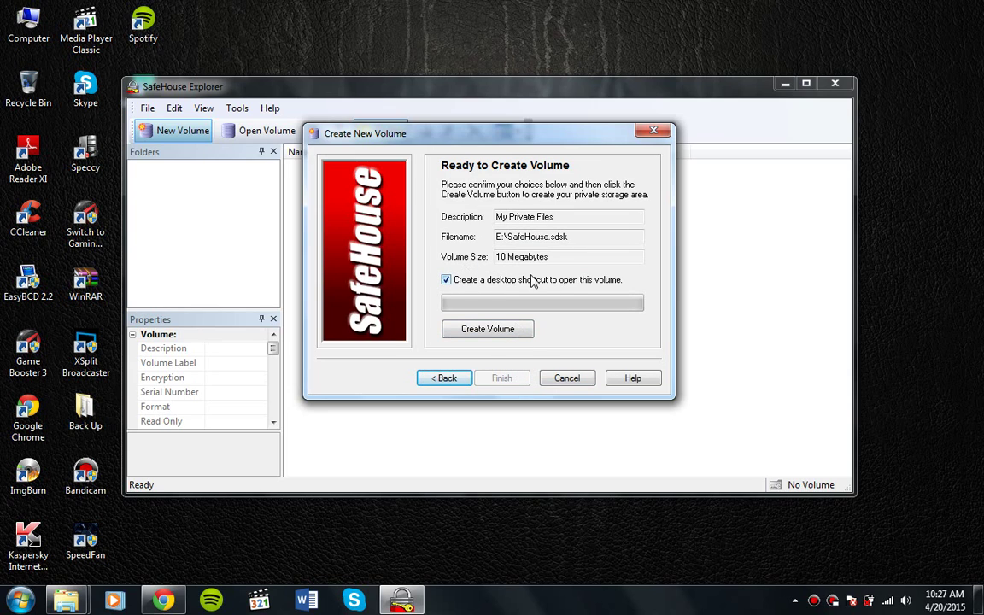
click(447, 285)
click(487, 329)
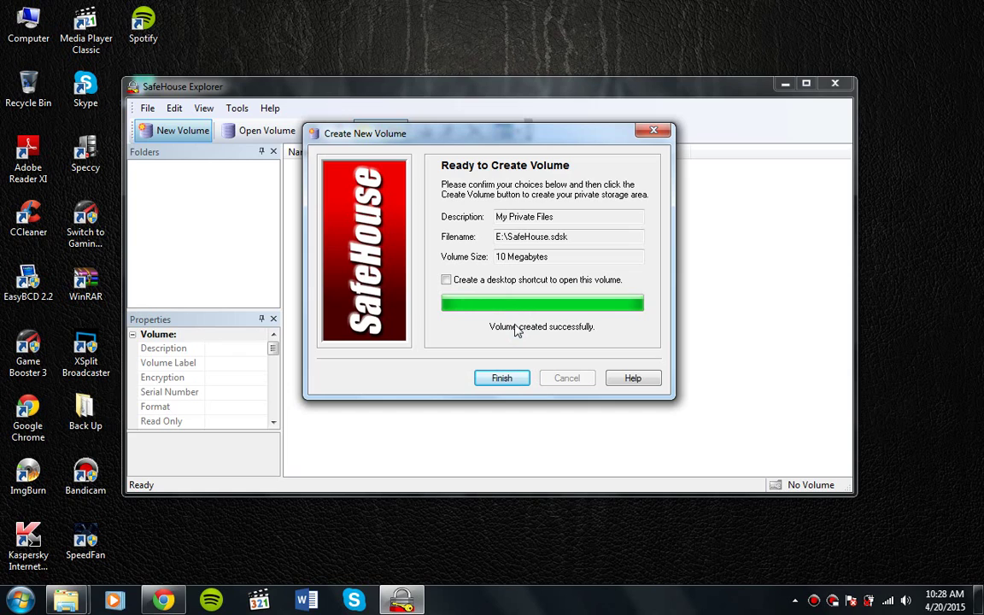
Finish the wizard, decline opening the volume now, and select the SafeHouse file on E: to open
click(511, 379)
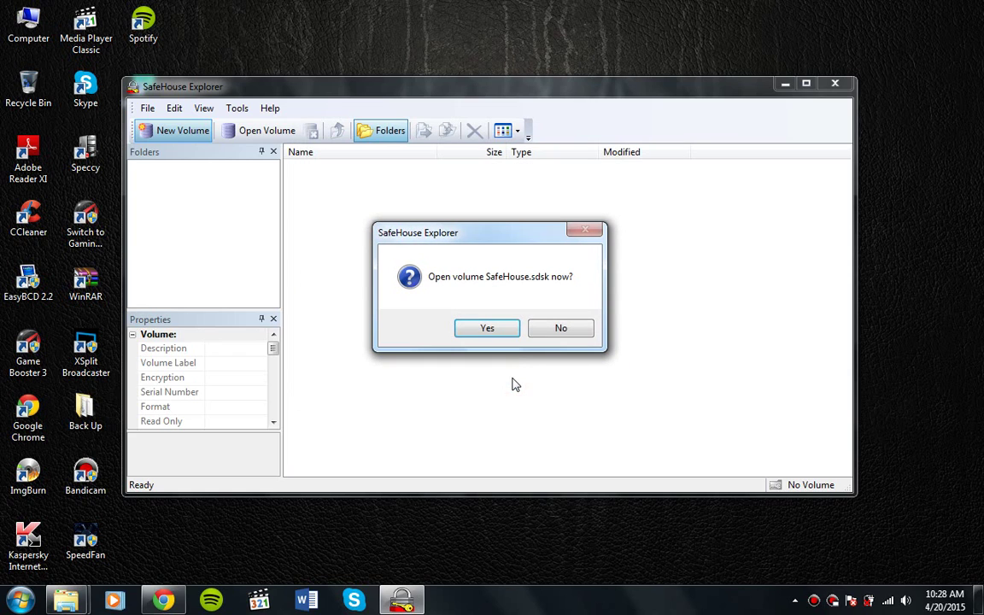
click(556, 329)
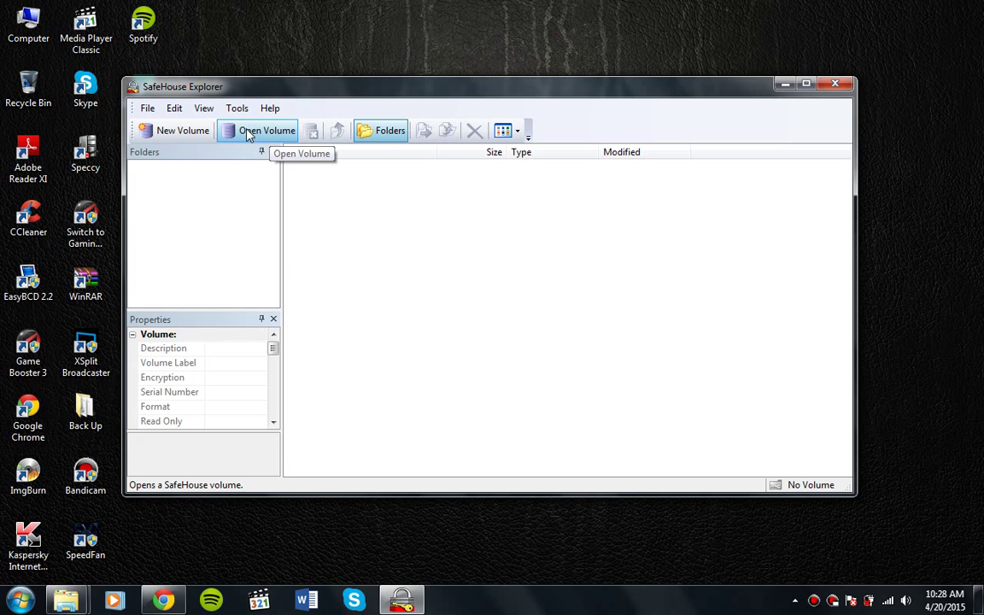
click(249, 133)
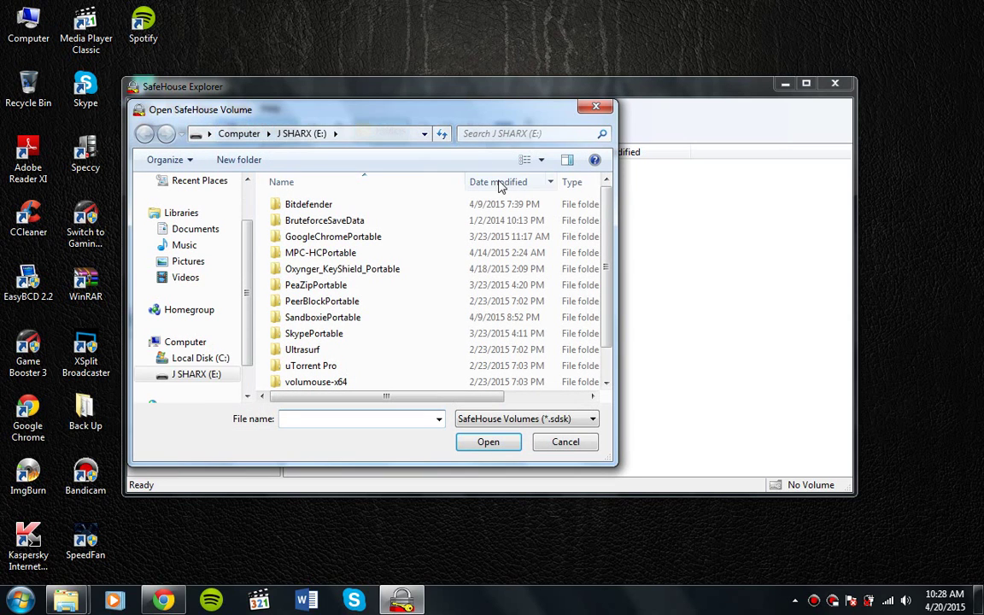
click(605, 361)
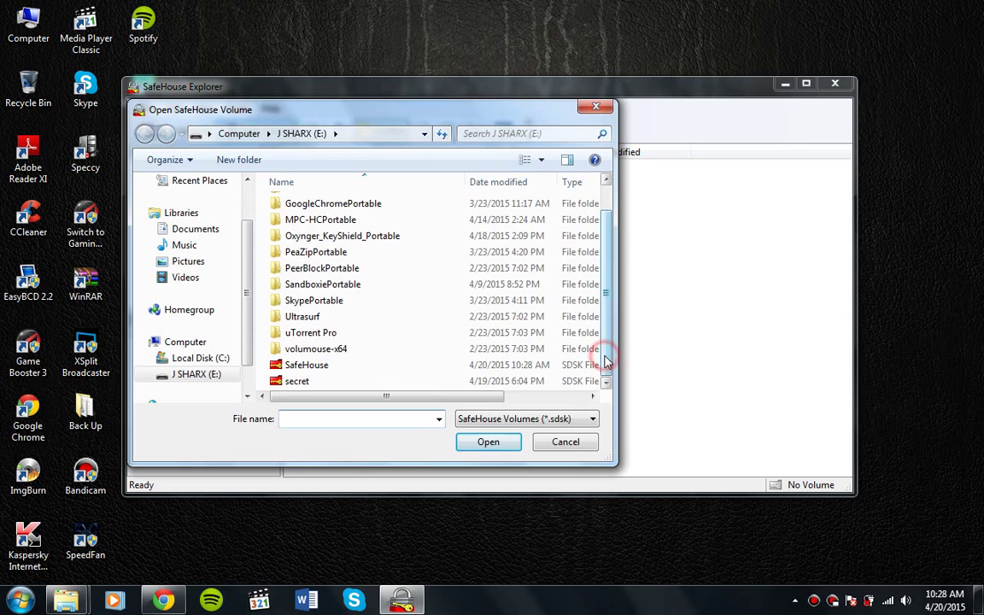
click(371, 373)
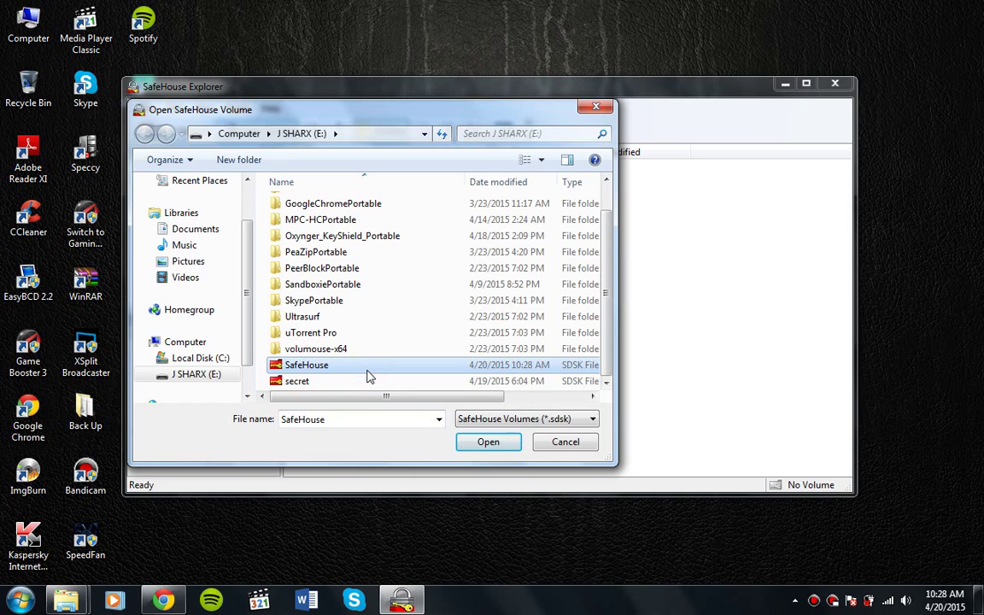
Open the SafeHouse volume file and unlock it with its password, mounting it as G:
click(486, 442)
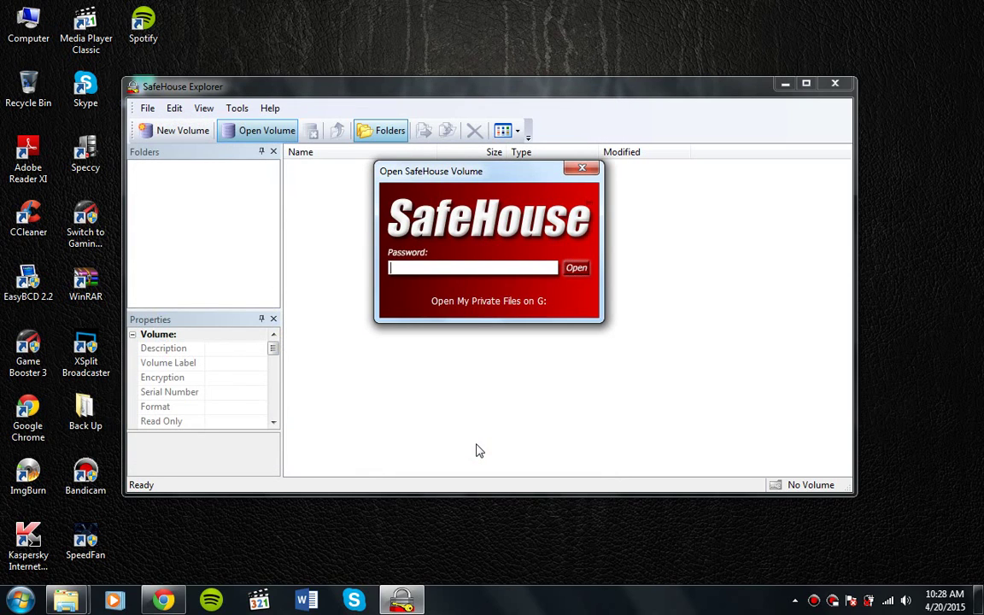
text(pass)
key(Return)
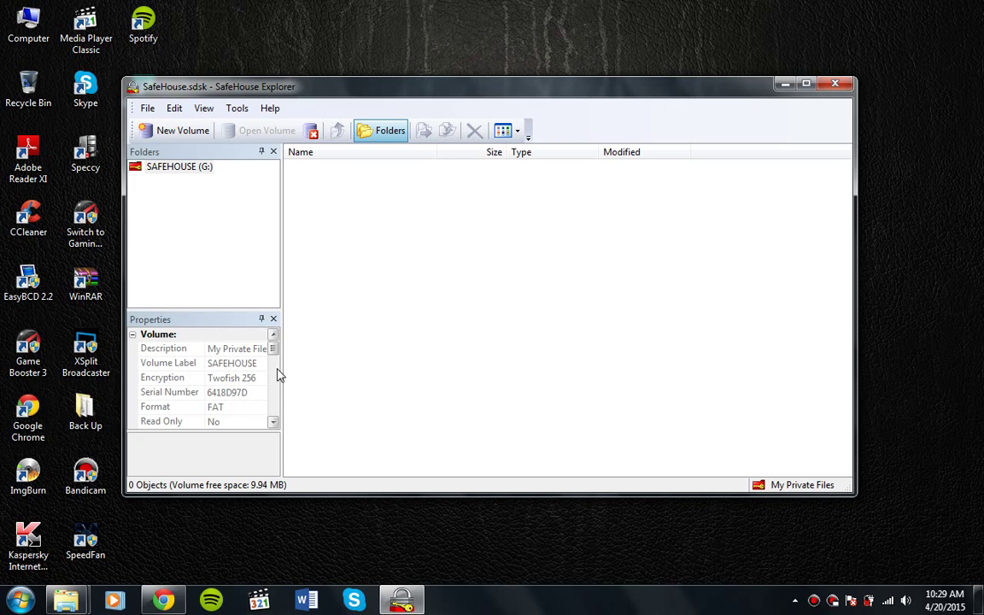
mouse_move(274, 346)
mouse_down()
mouse_move(273, 455)
mouse_move(277, 351)
mouse_move(287, 333)
mouse_move(224, 232)
mouse_up()
click(175, 109)
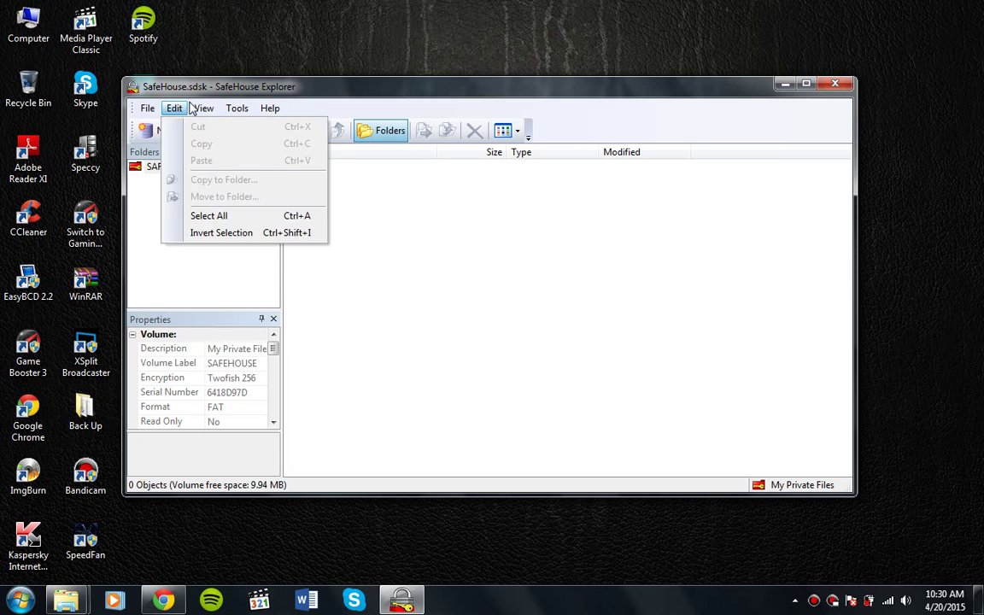
mouse_move(198, 109)
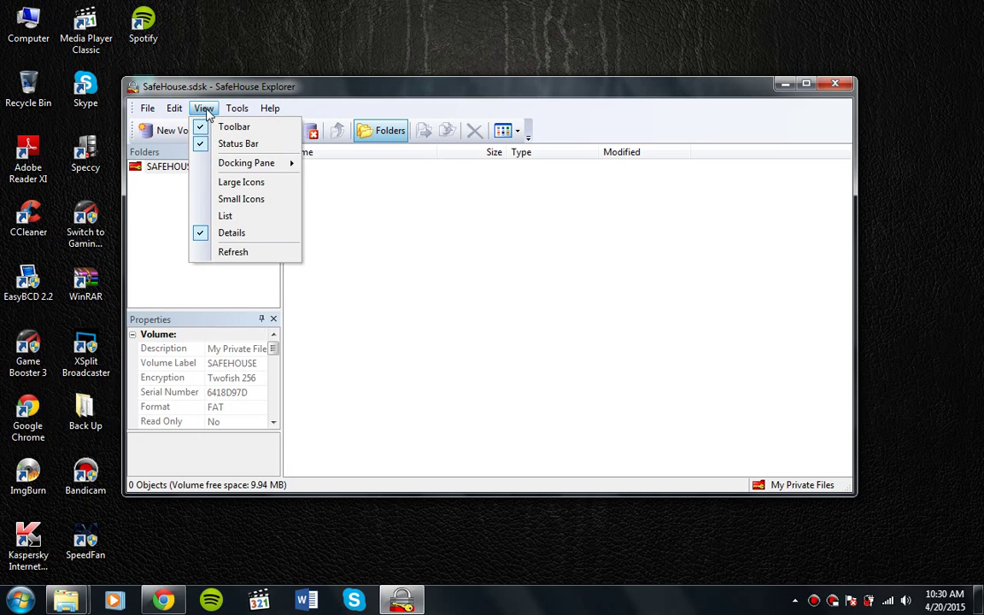
click(204, 110)
click(203, 107)
mouse_move(247, 170)
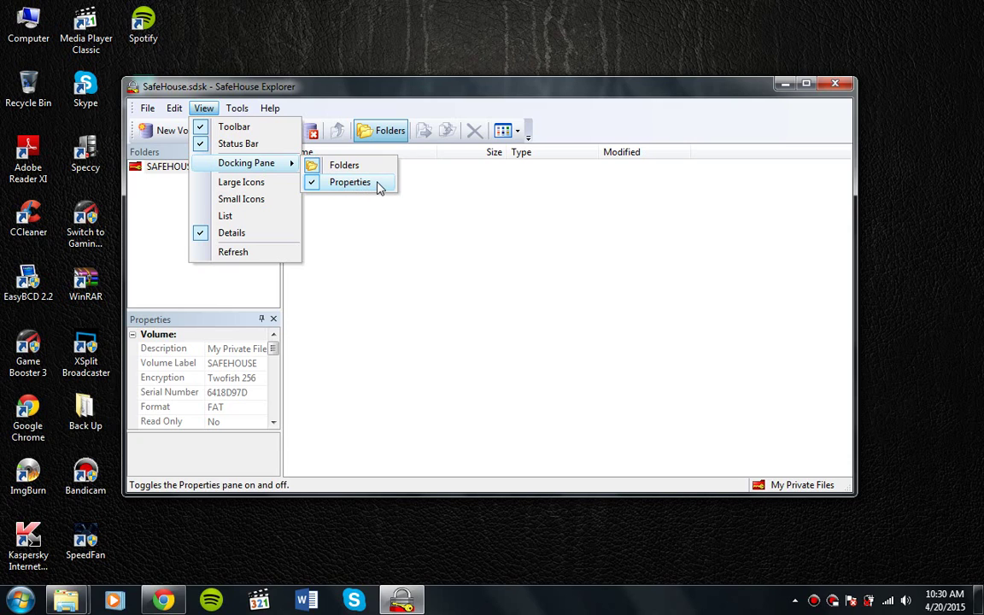
click(503, 266)
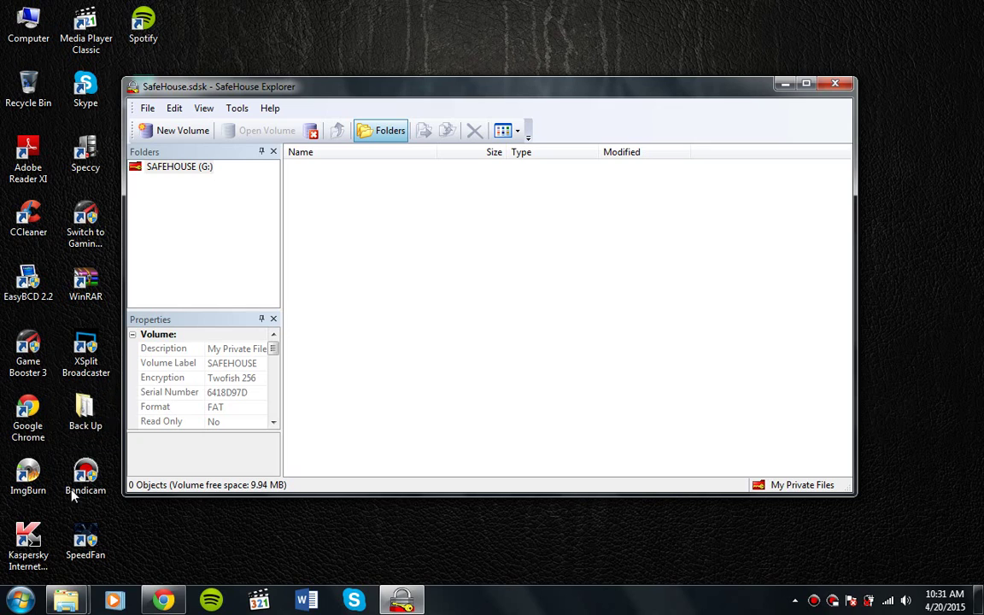
View the Back Up desktop folder's properties, then close them
click(82, 418)
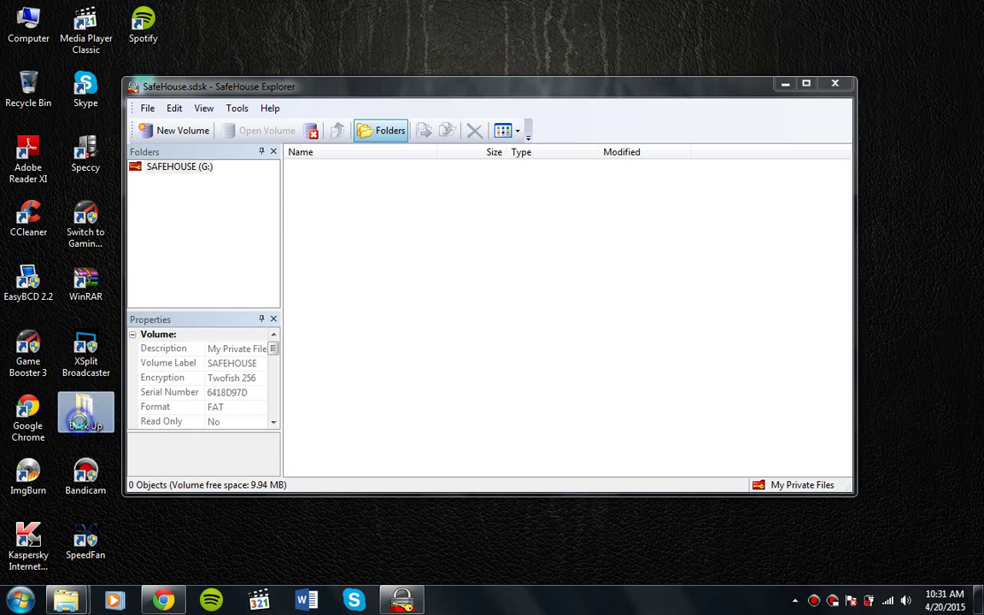
right_click(81, 421)
click(88, 413)
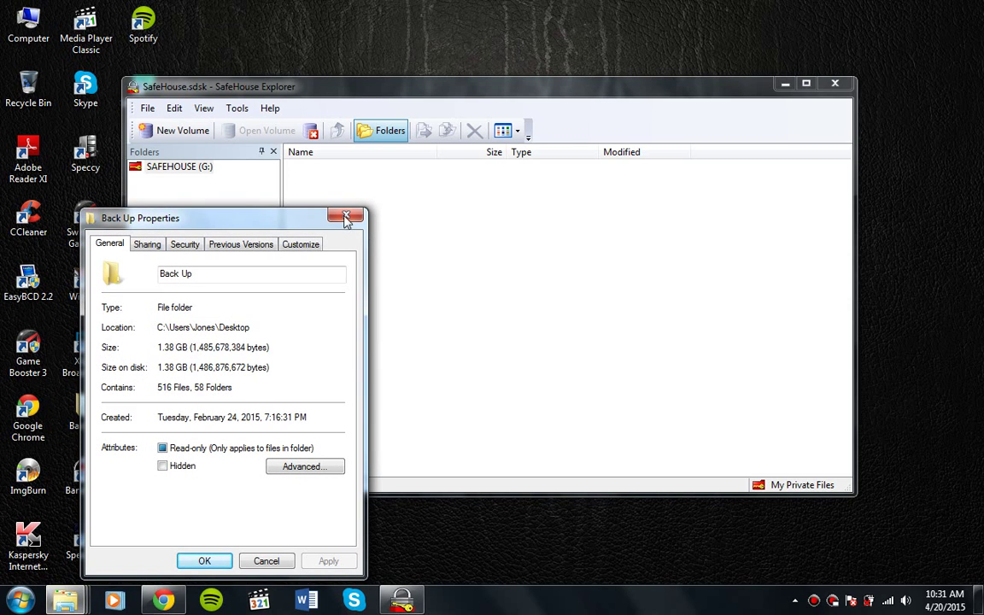
click(345, 214)
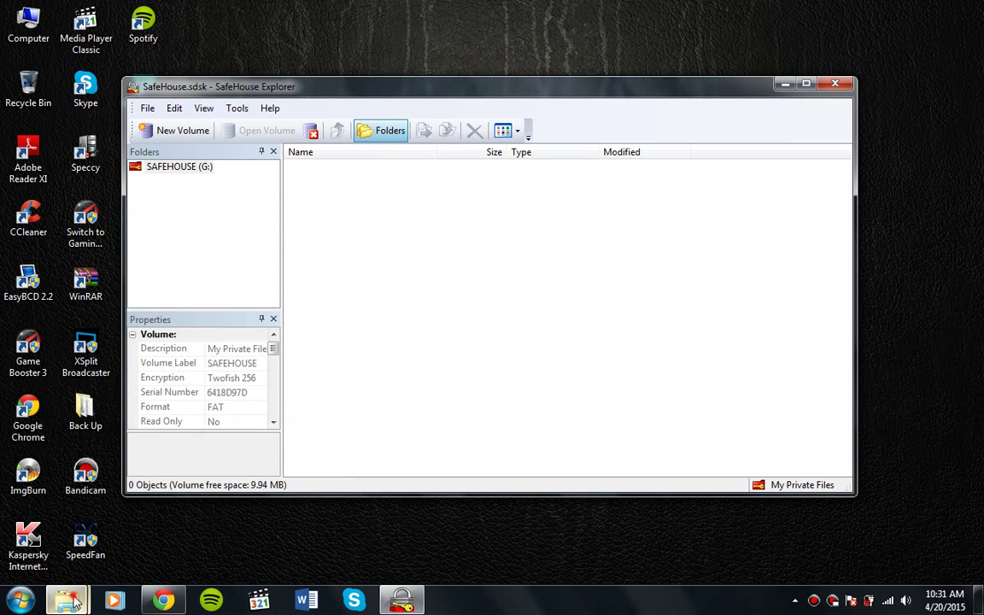
Open the Pictures library from the Start menu
mouse_move(88, 603)
mouse_move(147, 514)
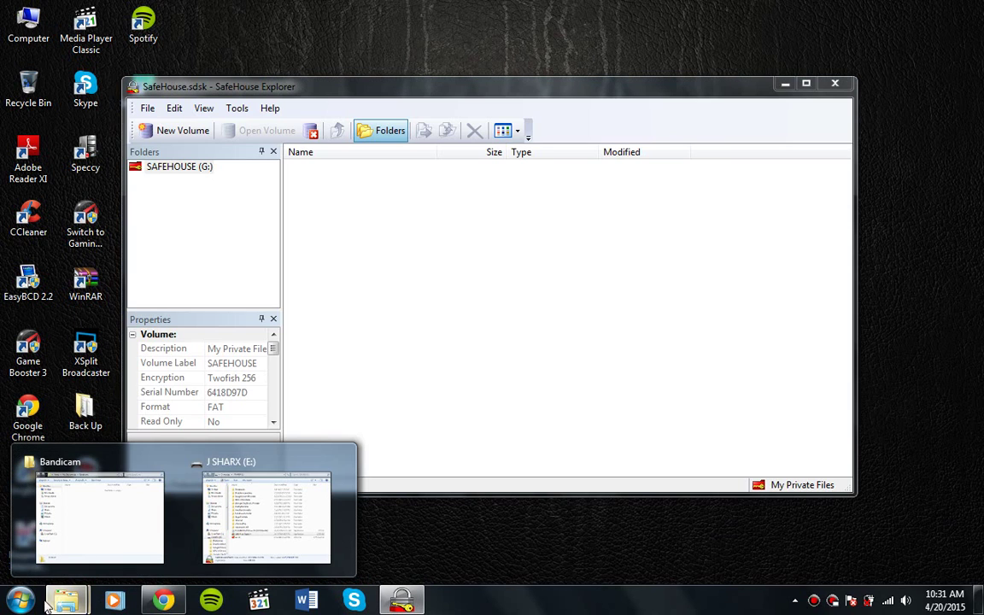
click(22, 601)
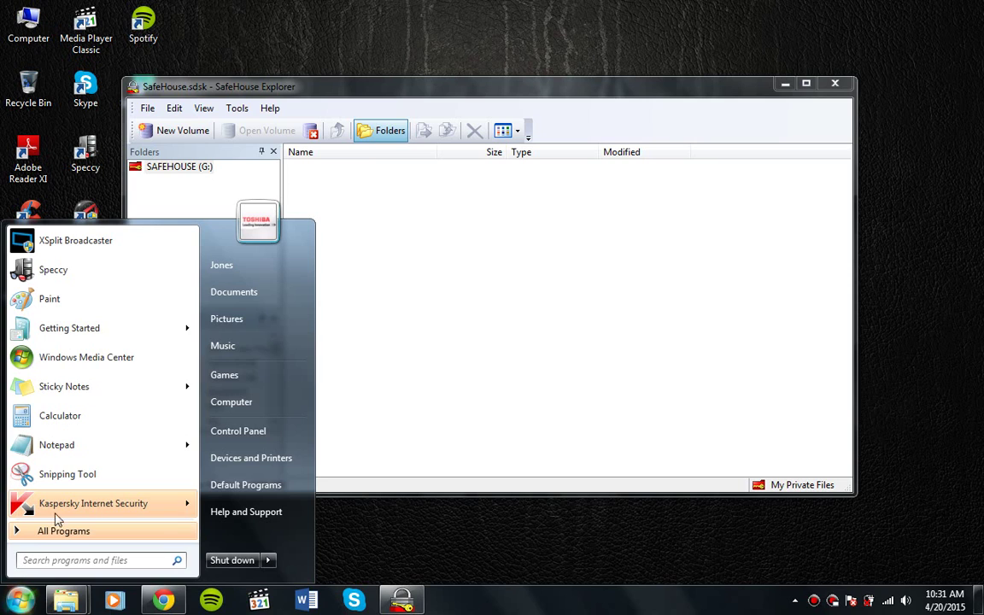
click(432, 544)
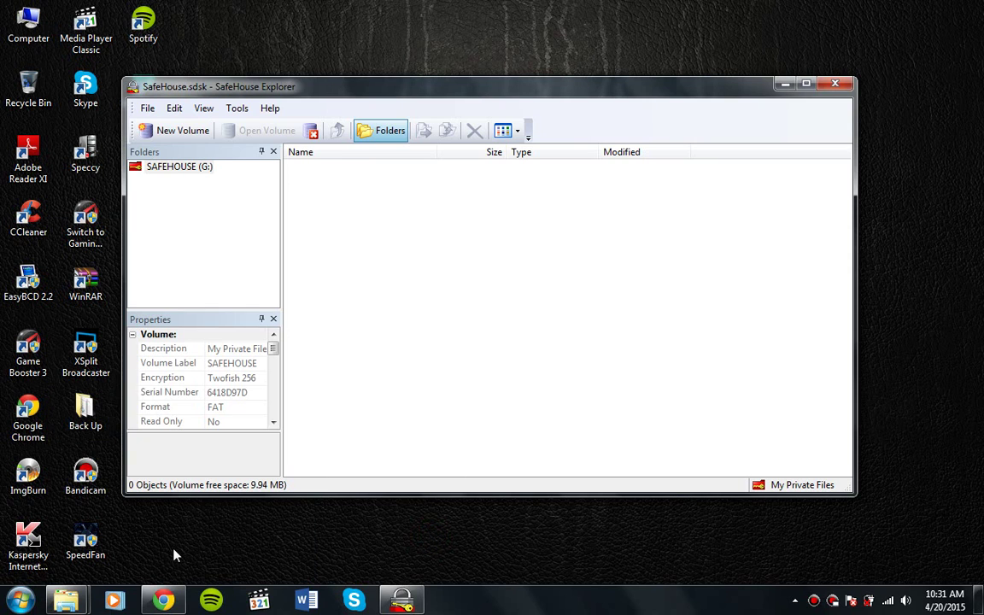
click(28, 605)
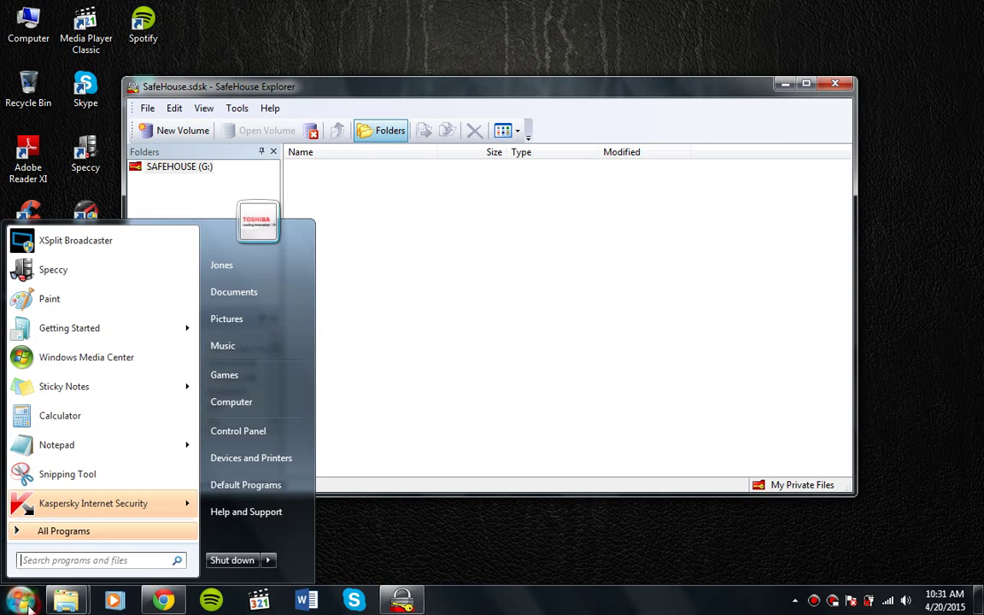
click(280, 329)
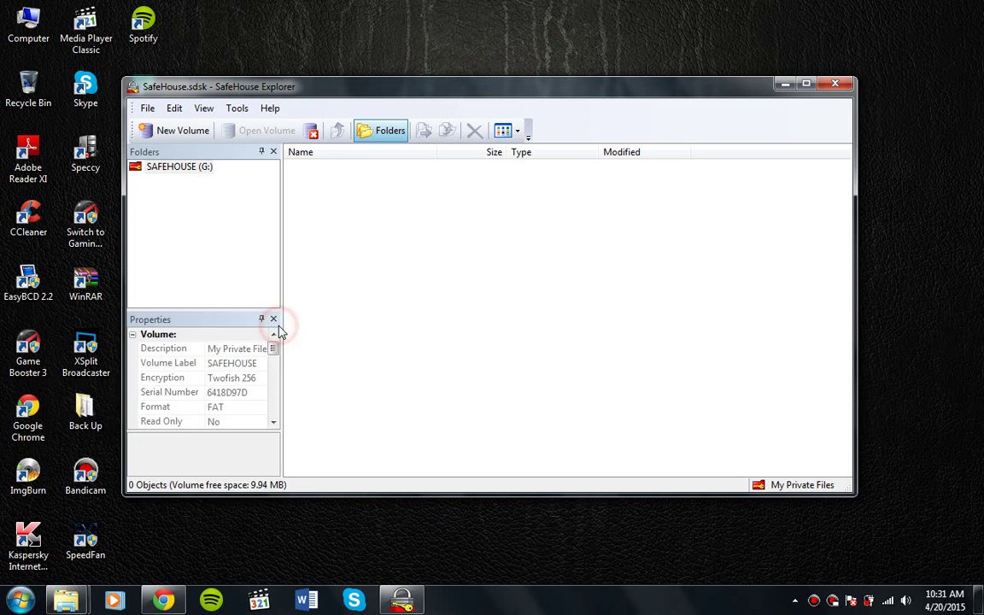
Open Sample Pictures and drag Koala.jpg into the SAFEHOUSE (G:) volume
click(232, 218)
double_click(232, 218)
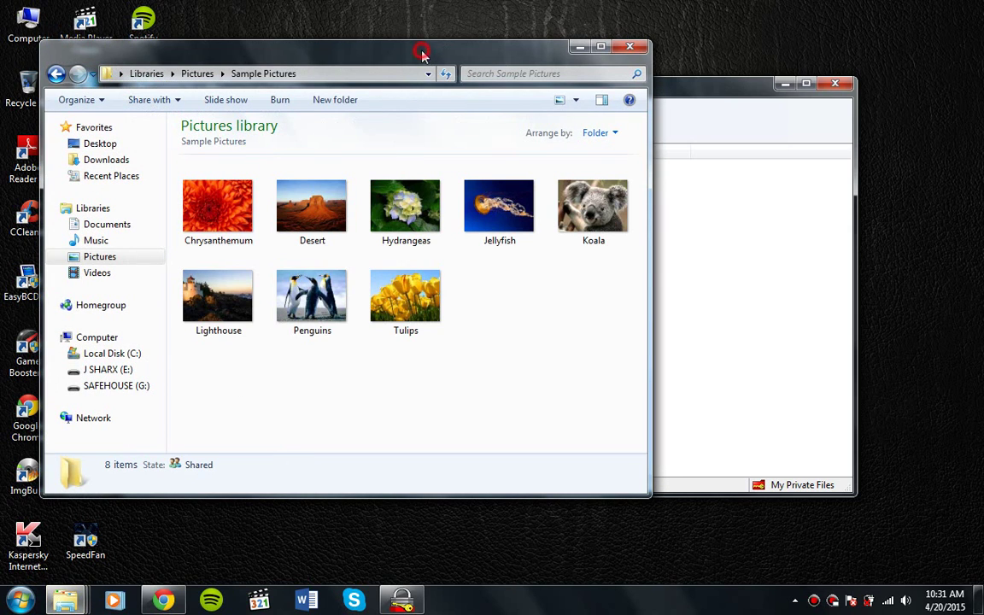
drag(471, 57, 465, 304)
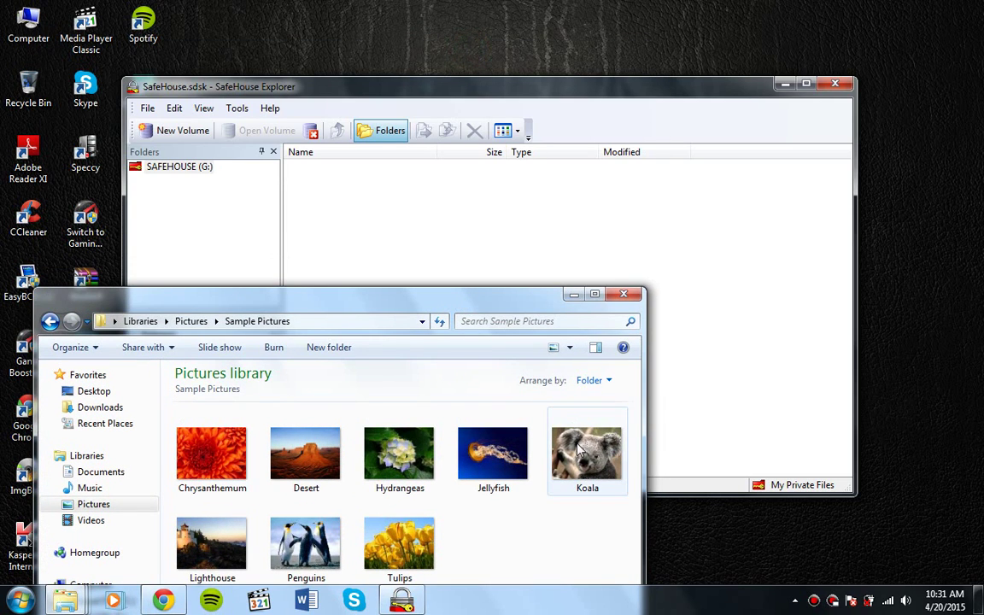
click(579, 450)
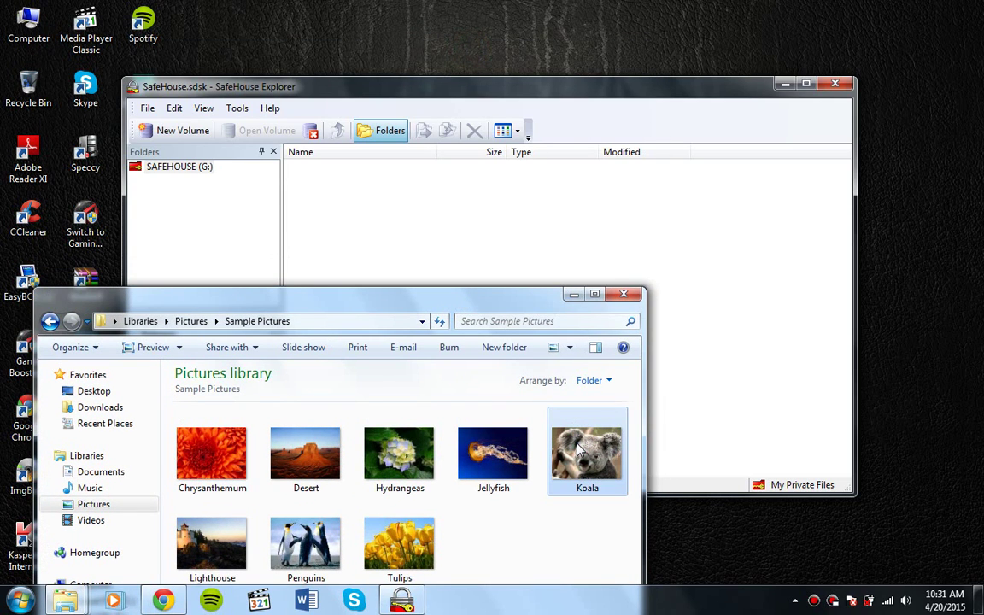
drag(579, 450, 544, 218)
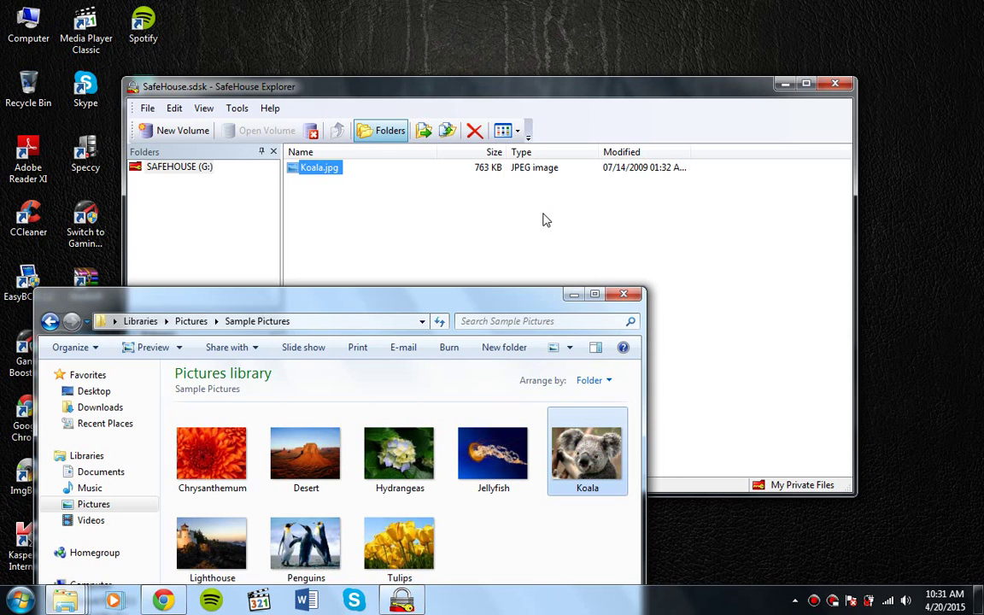
click(545, 218)
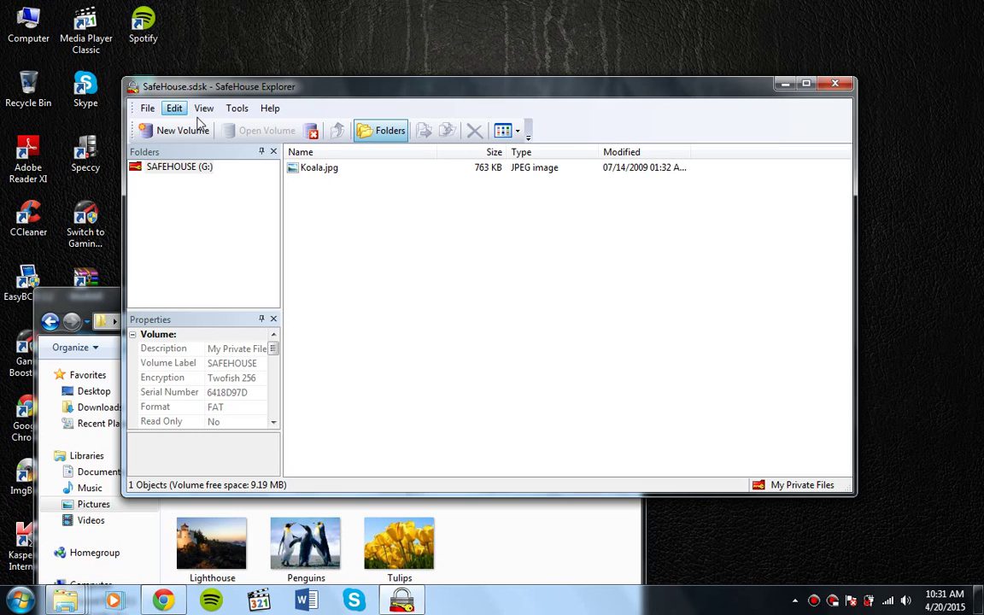
Close the G: volume and reopen SafeHouse.sdsk from J SHARX (E:), reaching its password prompt
click(311, 137)
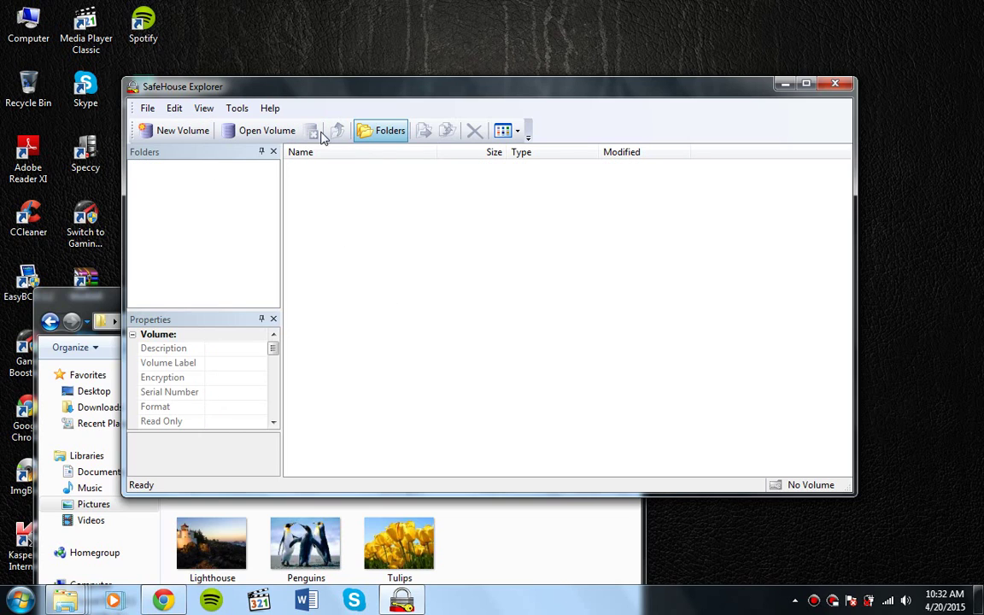
click(268, 137)
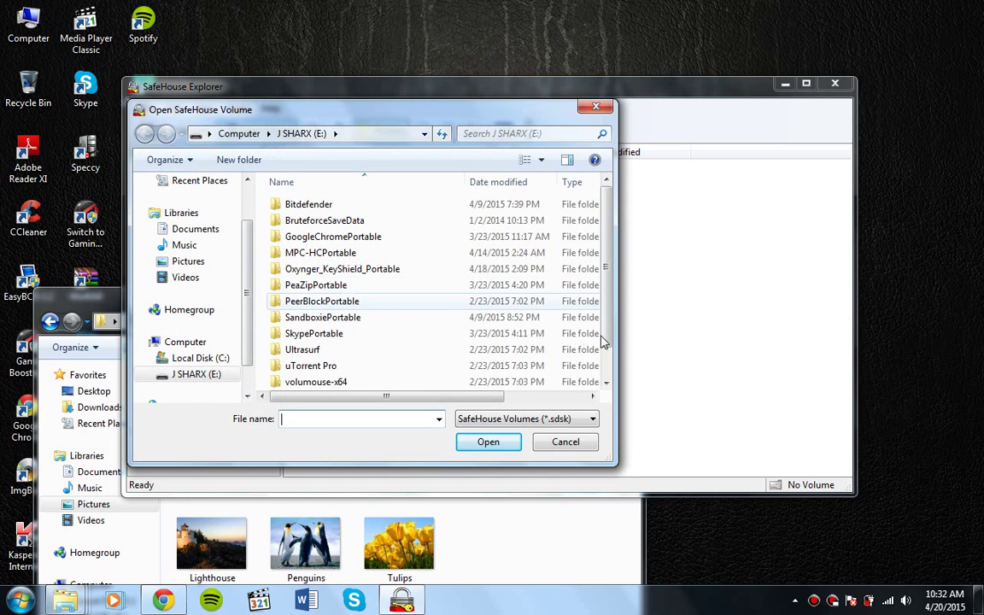
click(608, 371)
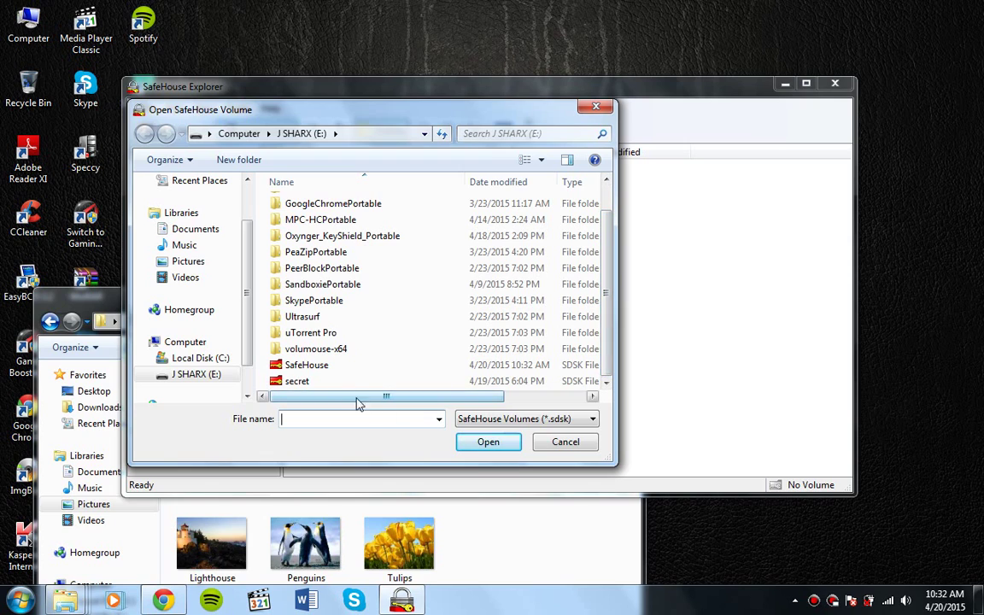
click(316, 372)
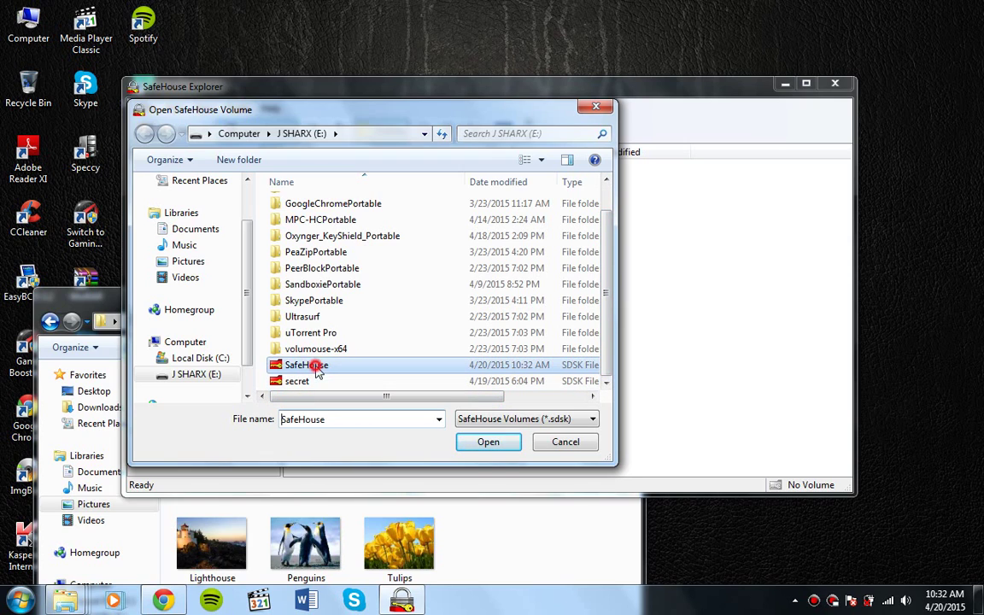
click(487, 441)
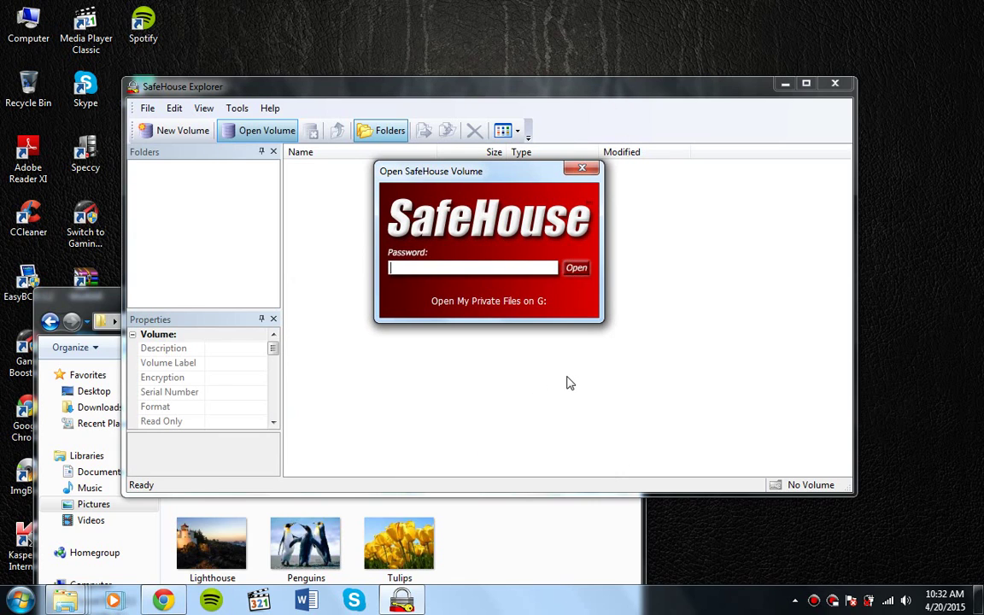
Enter the volume password to remount SafeHouse.sdsk as SAFEHOUSE (G:) with Koala.jpg inside
text(p)
key(Return)
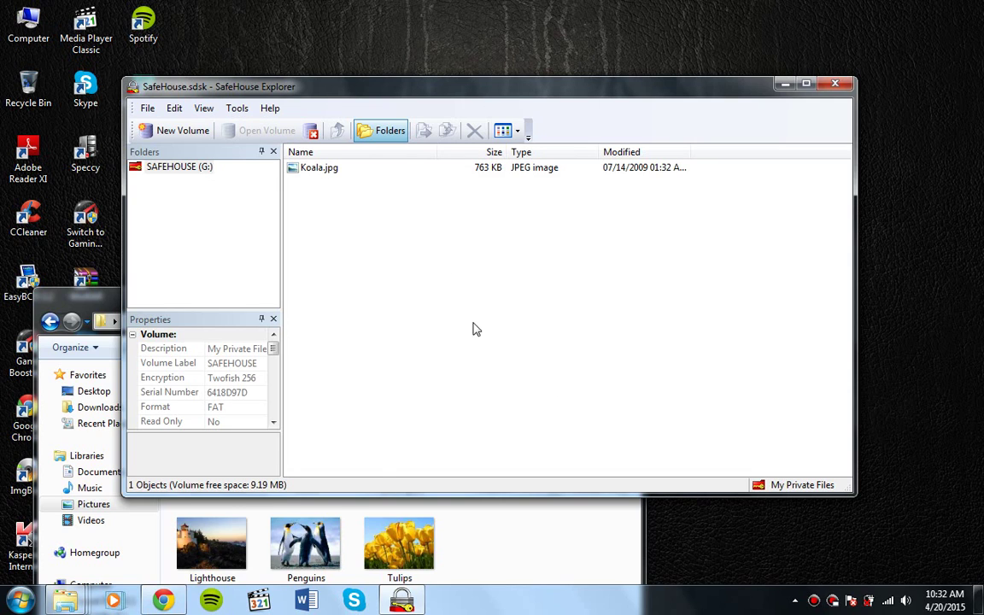